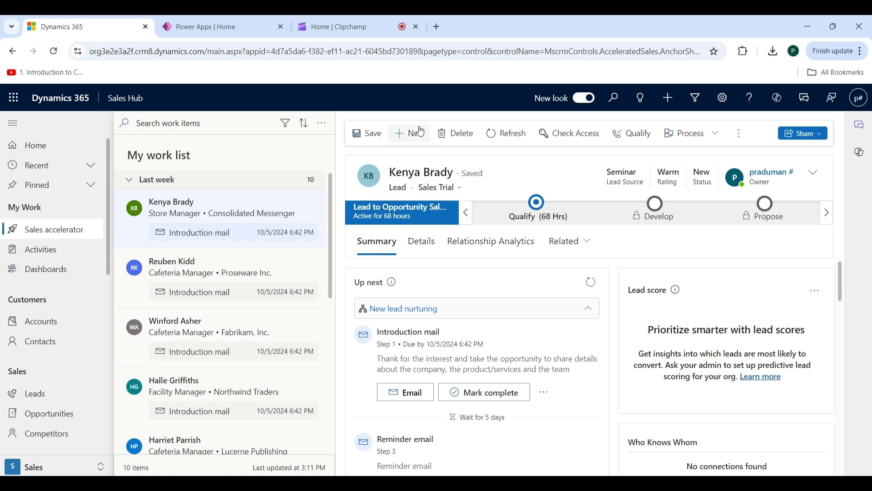
Step: Open the Power Platform admin center from Power Apps in a new tab
left_click(436, 27)
type("make")
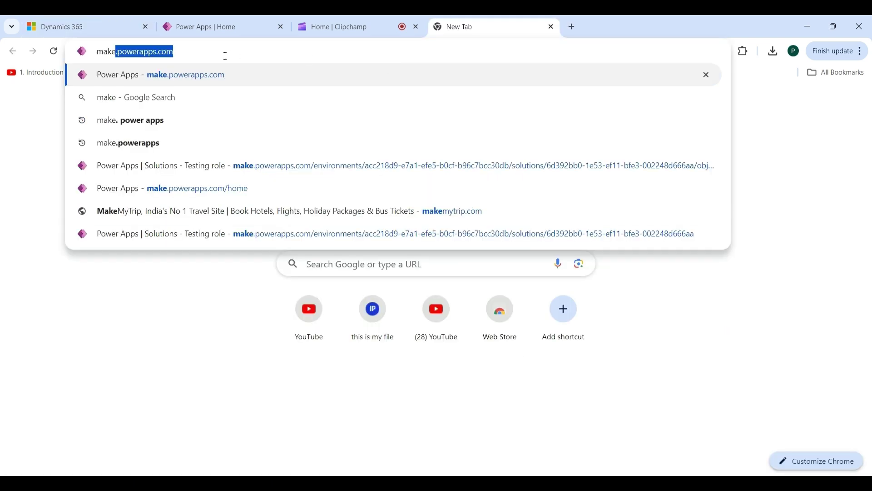
left_click(194, 79)
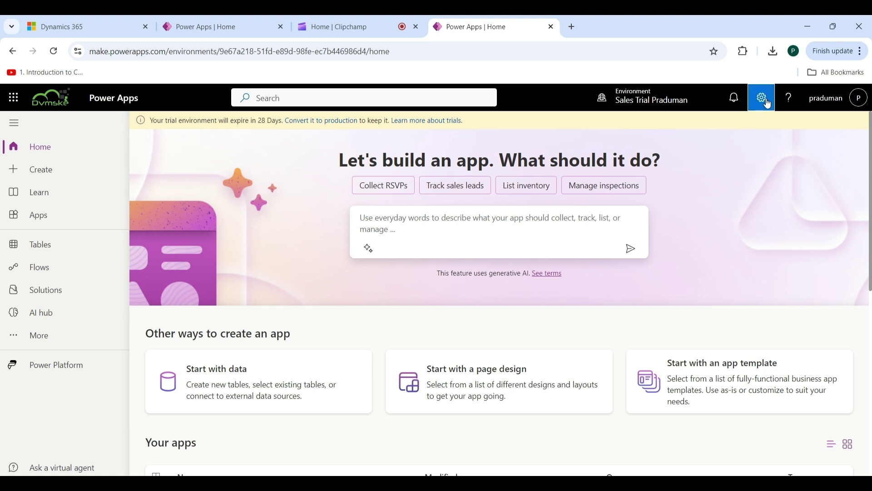
left_click(767, 102)
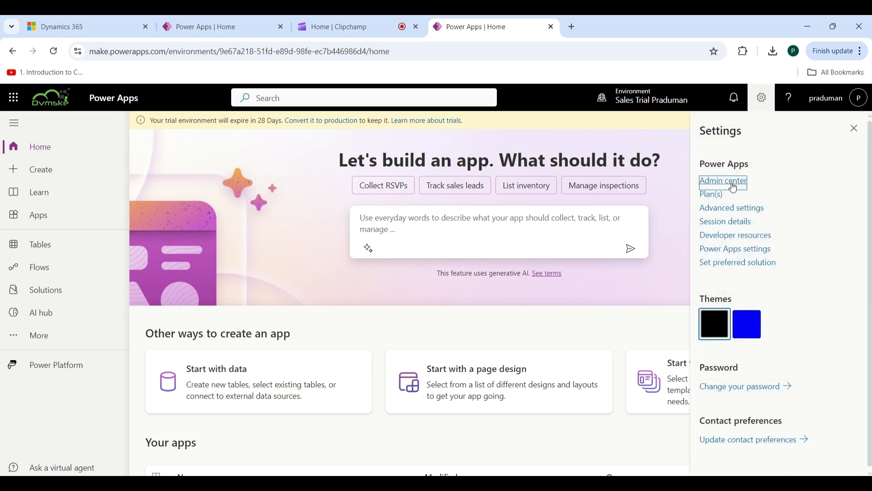
left_click(733, 186)
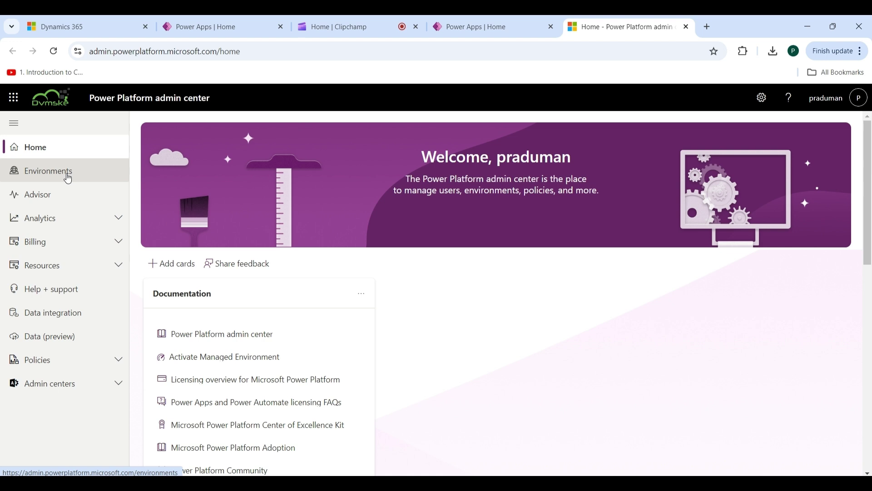
Step: Go to the trial sales environment's Templates > Email templates settings
left_click(69, 177)
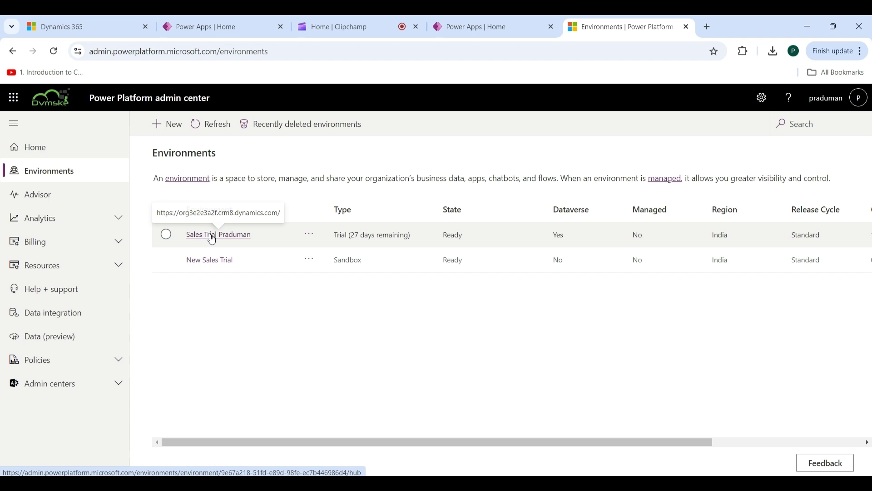
left_click(212, 236)
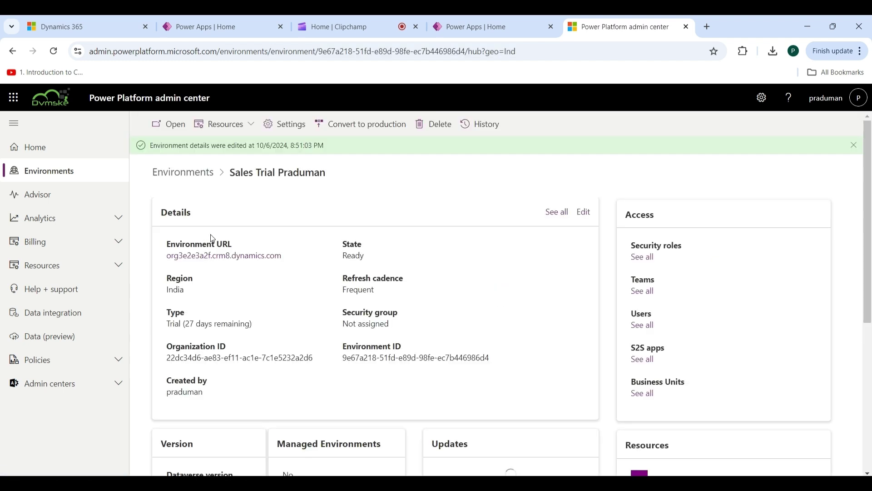
left_click(281, 131)
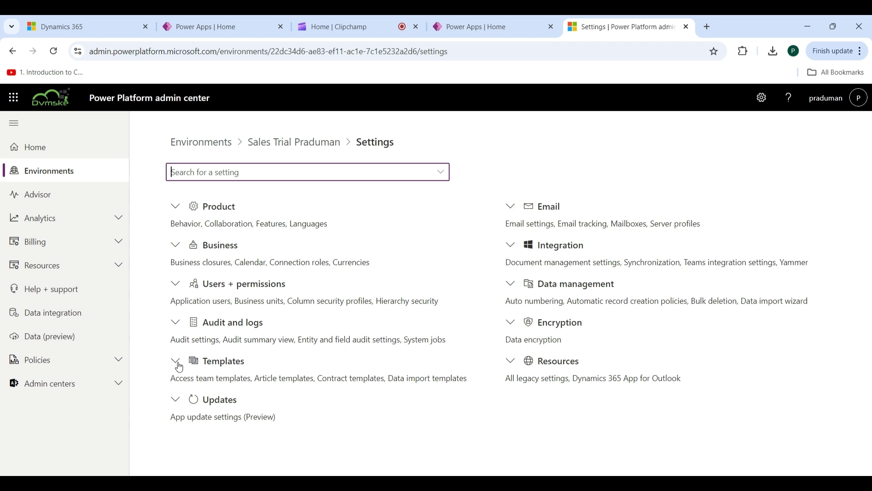
left_click(176, 361)
scroll(241, 413, "down", 1)
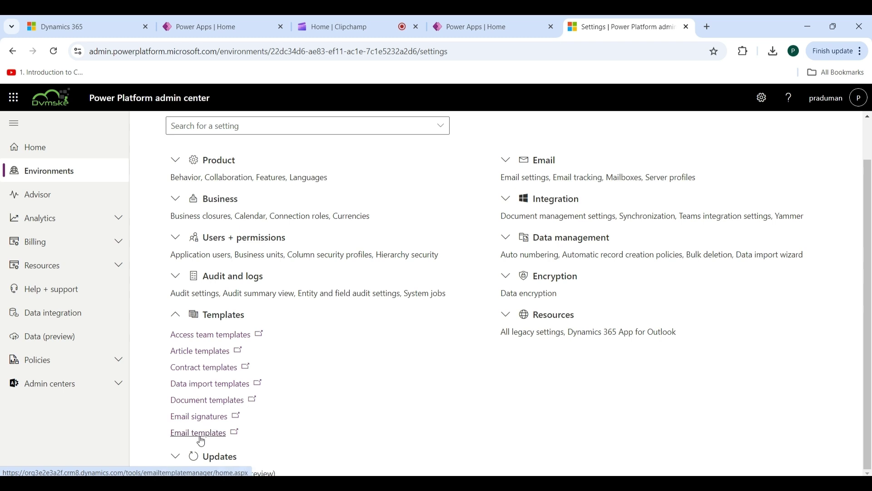
left_click(199, 433)
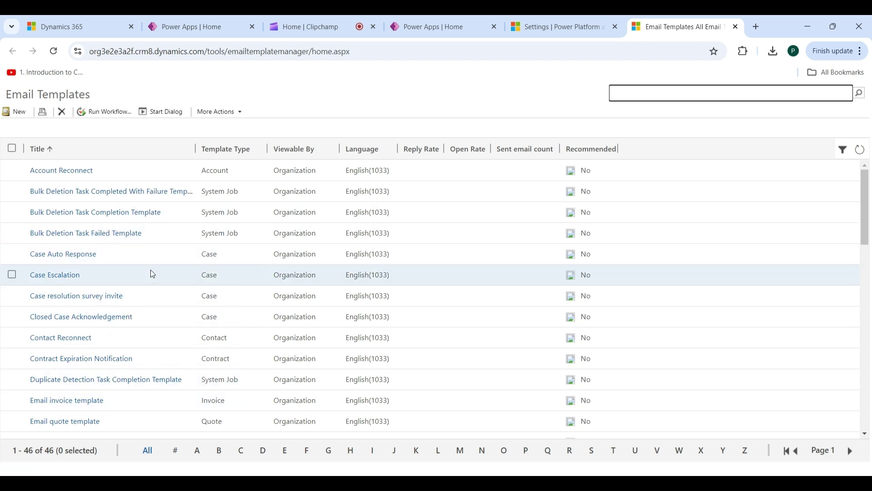
Step: Scroll through the 46 email templates, then return to the Sales Hub tab
scroll(135, 287, "down", 2)
scroll(136, 289, "up", 2)
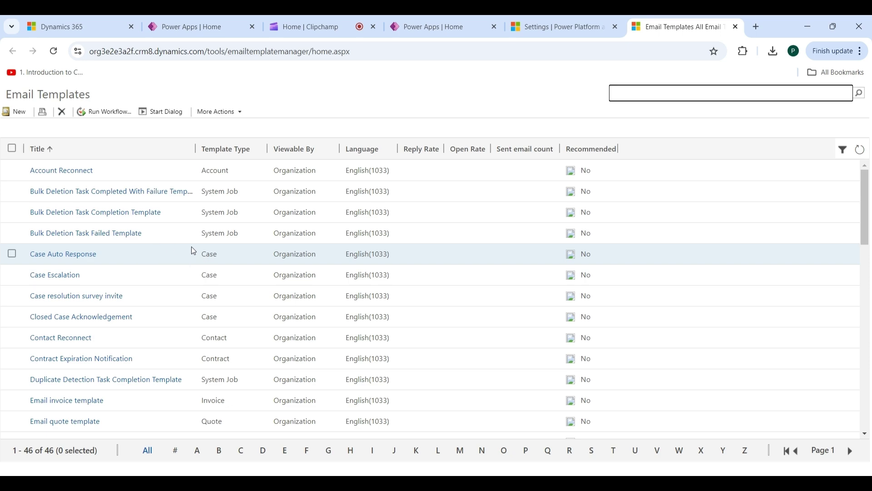
key("ctrl+1")
Step: Start a new email from the first Trey Research contact's Activities list
left_click(40, 341)
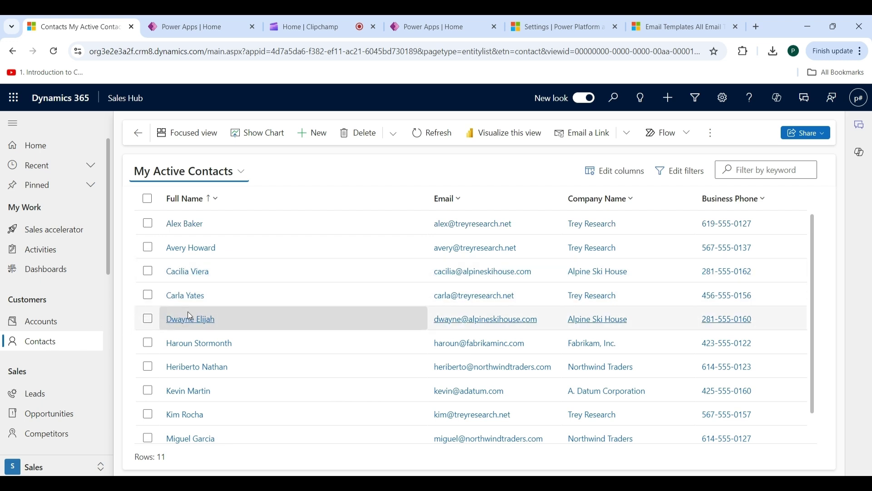
left_click(191, 227)
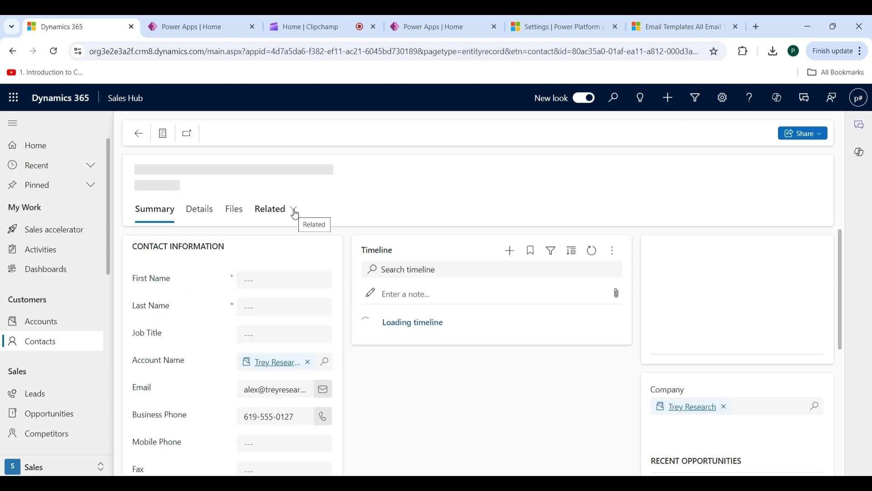
left_click(293, 213)
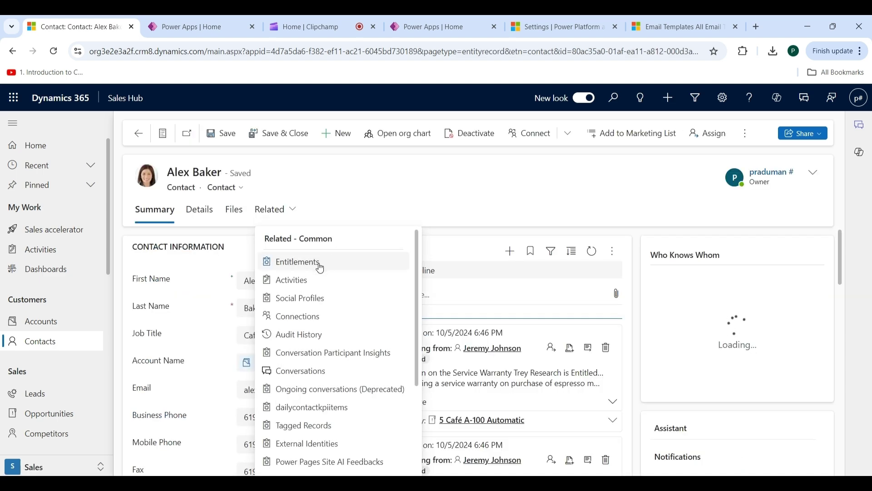
left_click(303, 284)
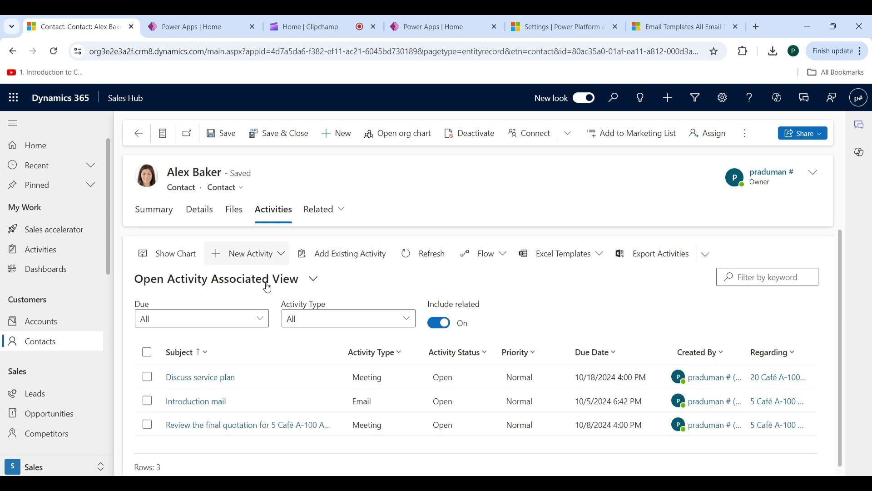
left_click(282, 255)
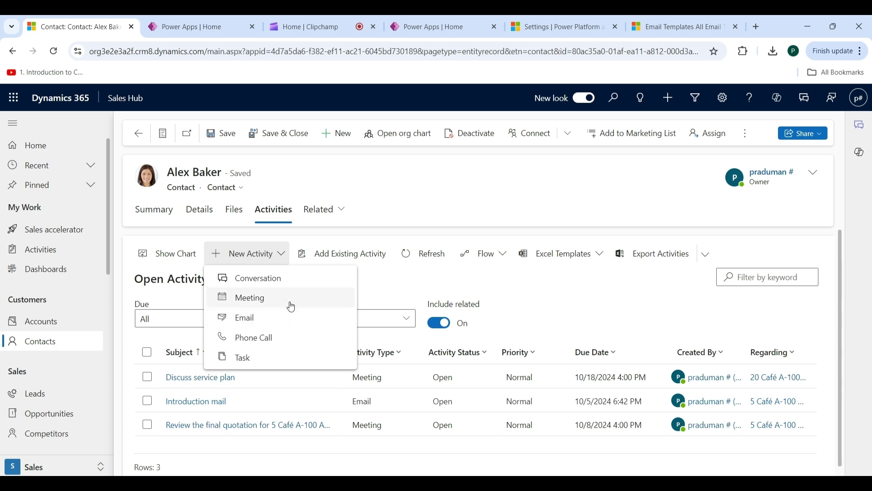
left_click(250, 317)
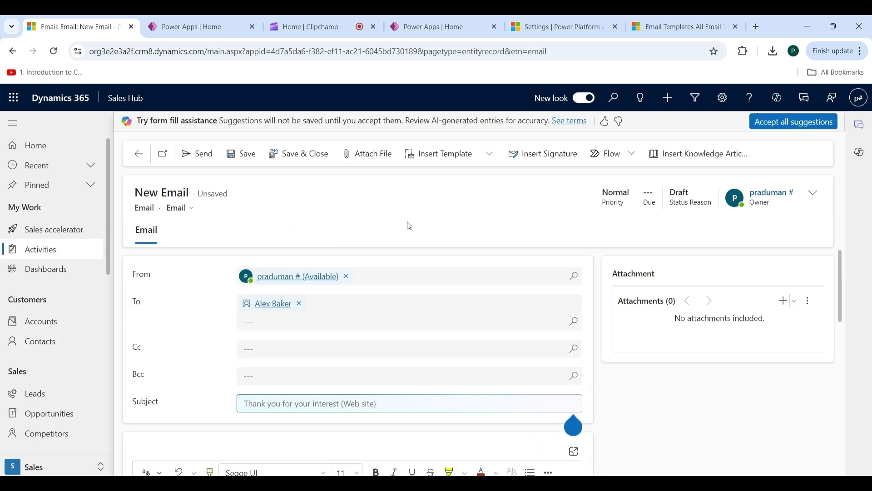
Step: Apply the 'Follow up when contacts don't show up - request for another meeting' template
left_click(464, 156)
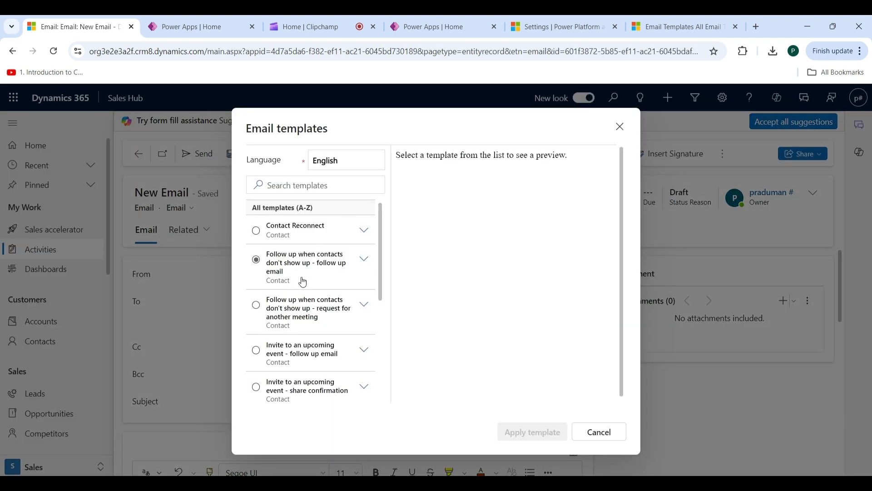
scroll(303, 282, "down", 1)
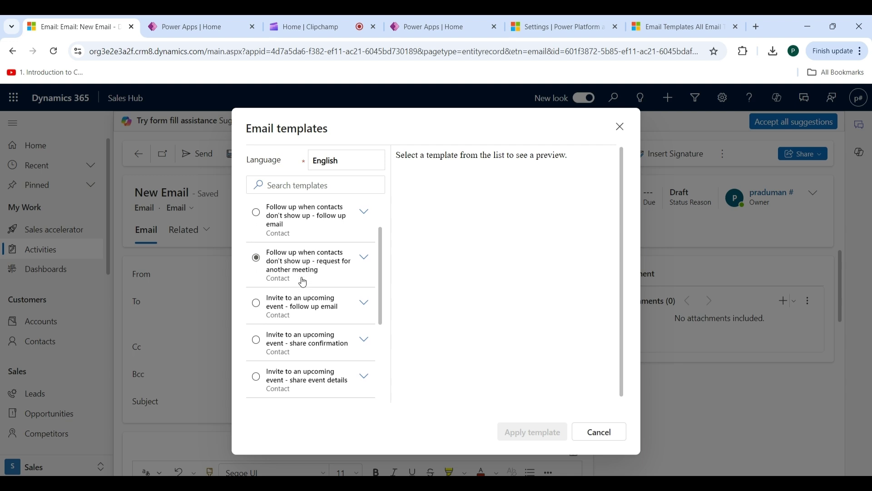
scroll(303, 281, "down", 1)
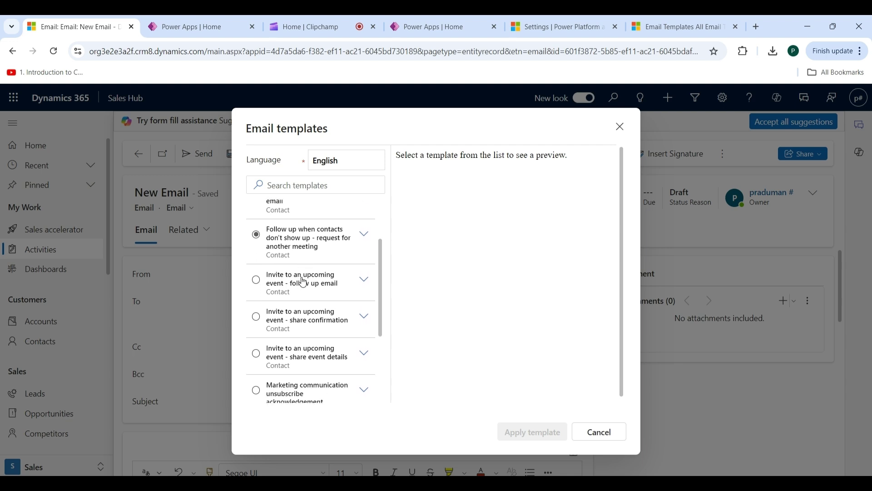
scroll(303, 282, "up", 2)
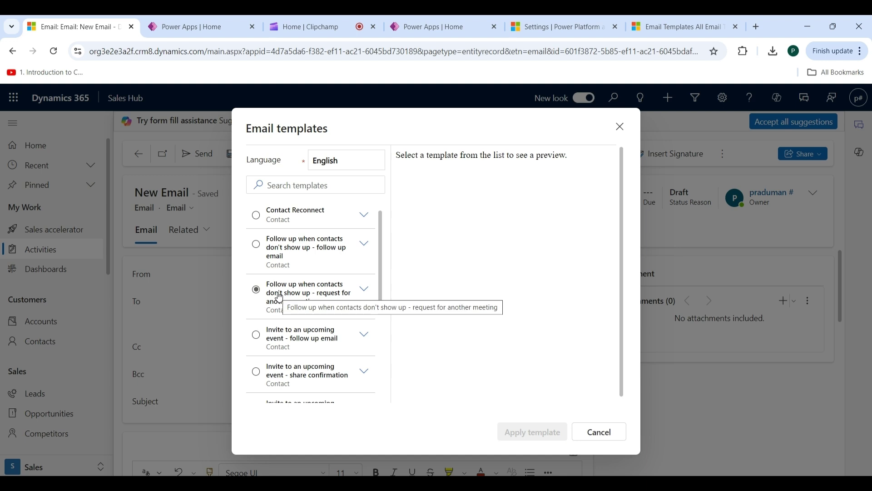
left_click(256, 290)
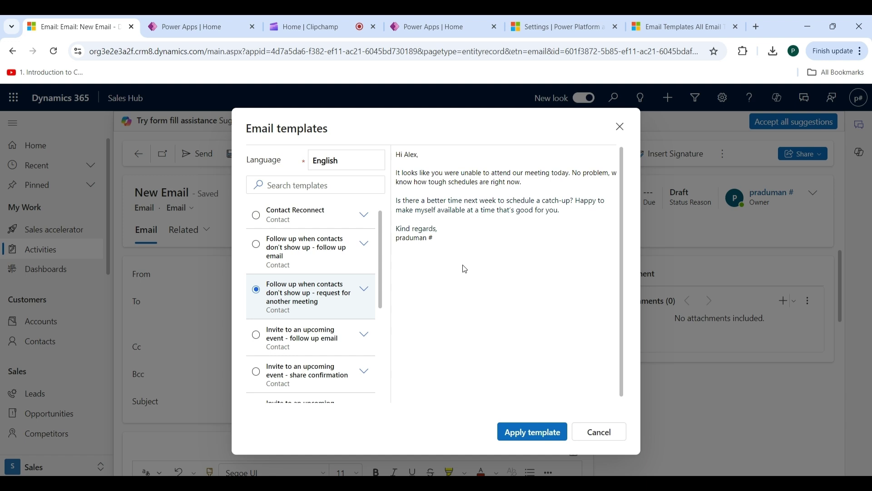
left_click(536, 434)
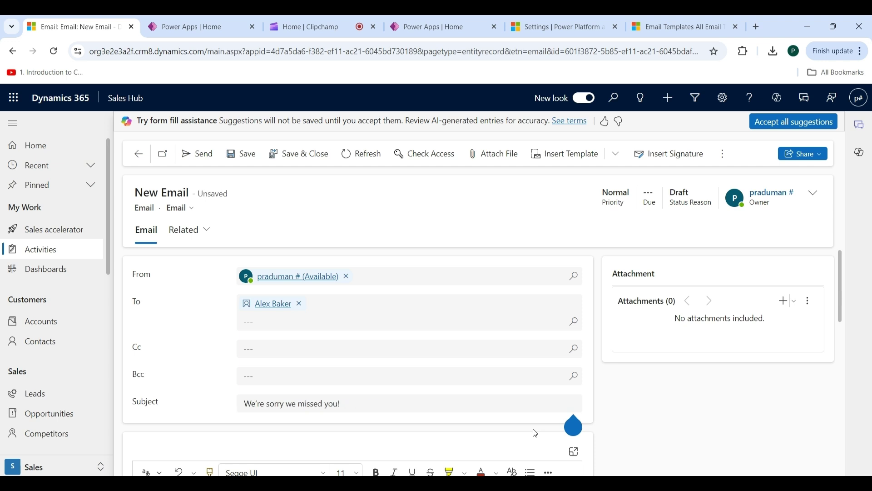
Step: Select the Kind regards sign-off, browse signatures without adding one, and return to the templates tab
scroll(381, 392, "down", 3)
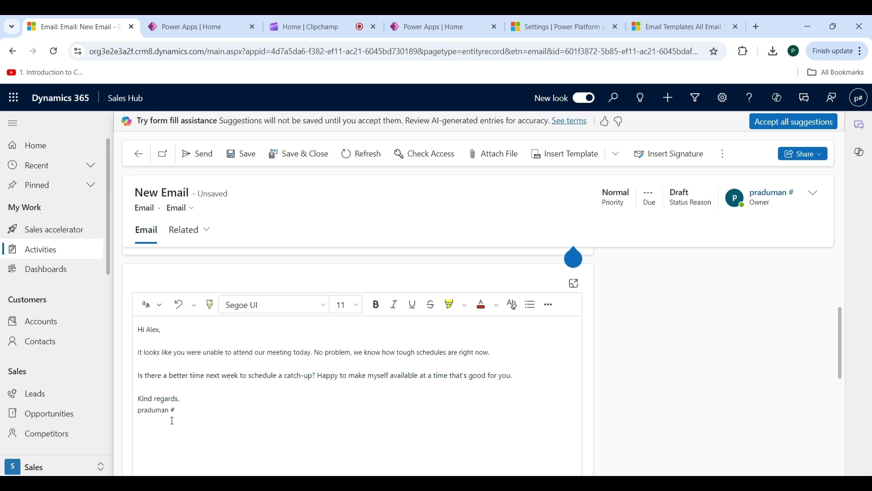
left_click_drag(176, 411, 139, 403)
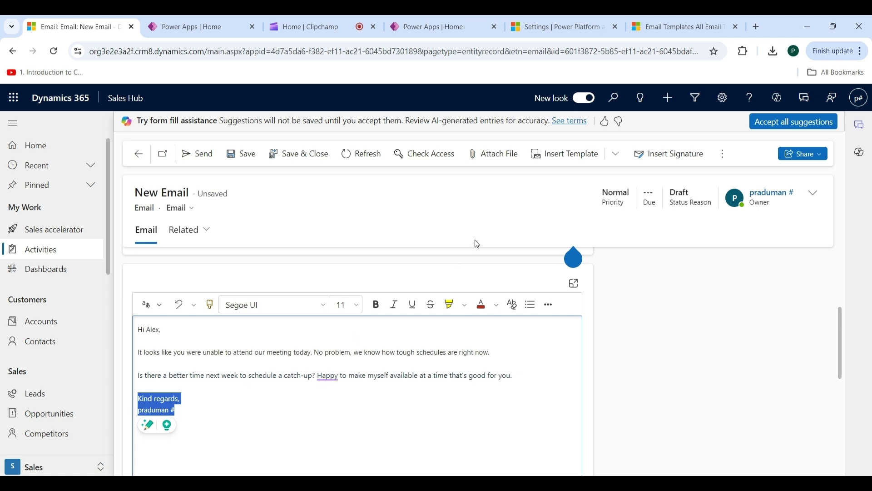
left_click(672, 159)
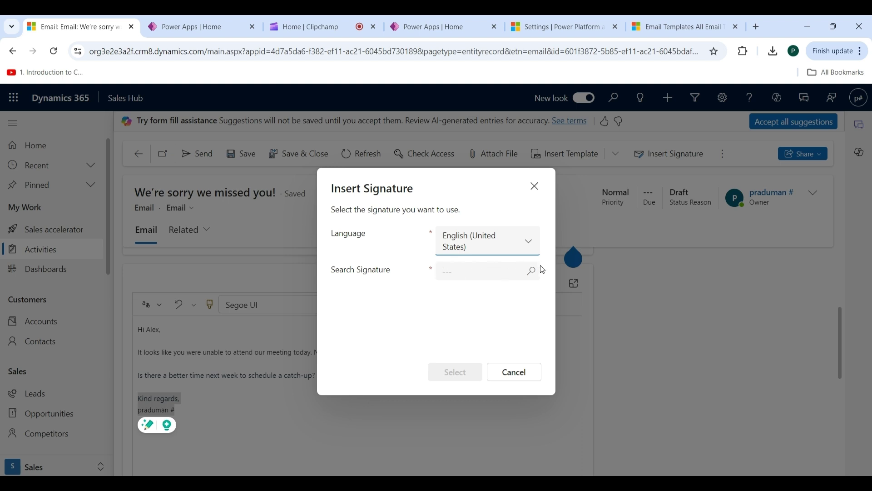
left_click(533, 273)
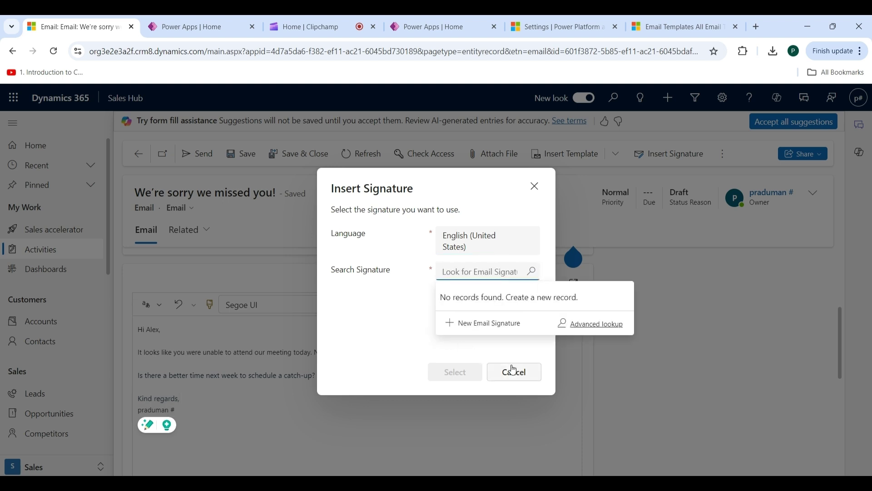
left_click(510, 380)
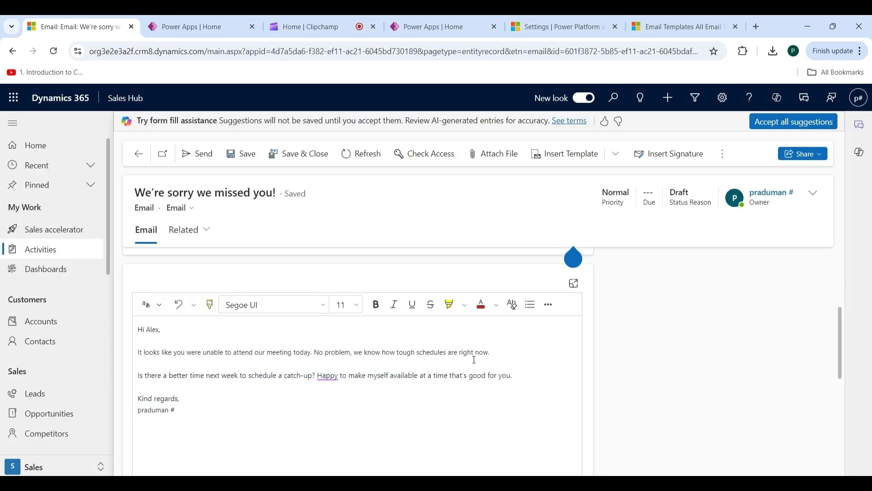
key("ctrl+shift+Tab")
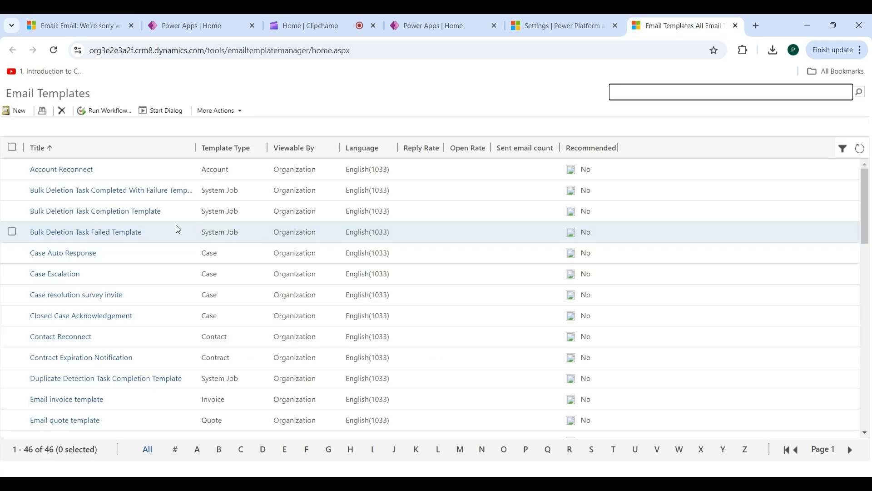
Step: Create a new email template with Template Type set to Account
left_click(20, 110)
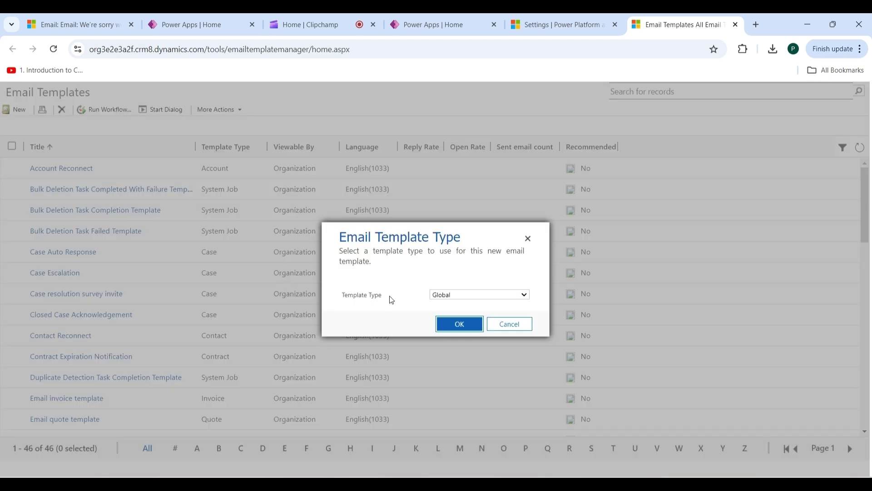
left_click(527, 296)
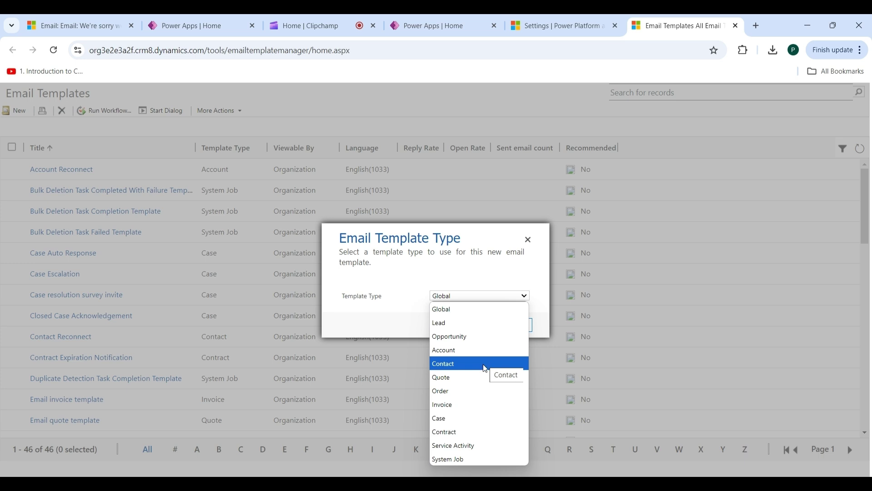
left_click(462, 351)
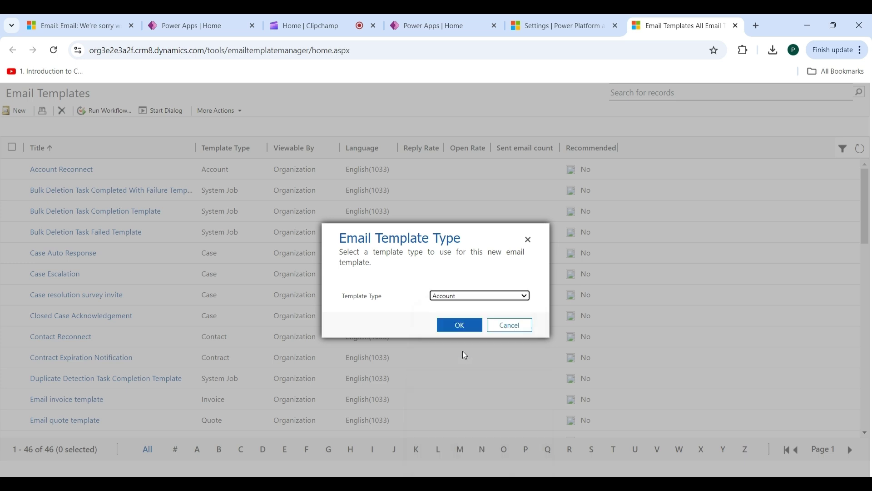
left_click(461, 326)
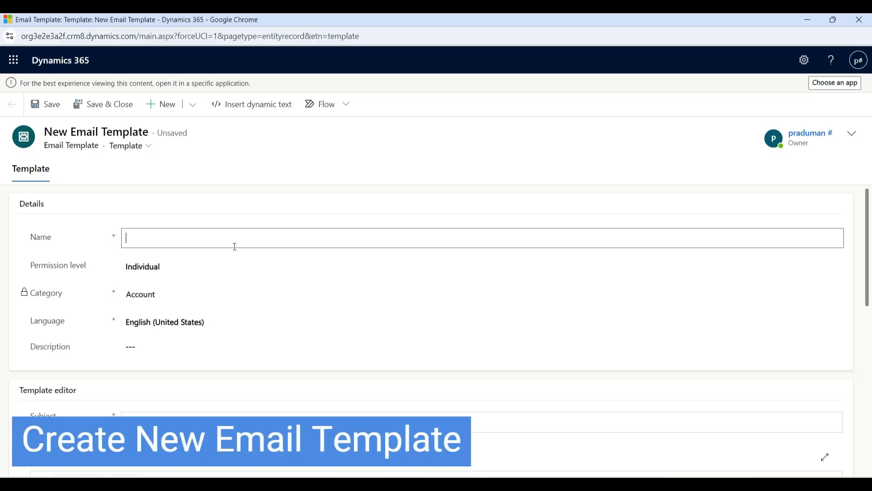
Step: Enter 'Testing Template' as the template name and bring up the permission level choices
type("Testin")
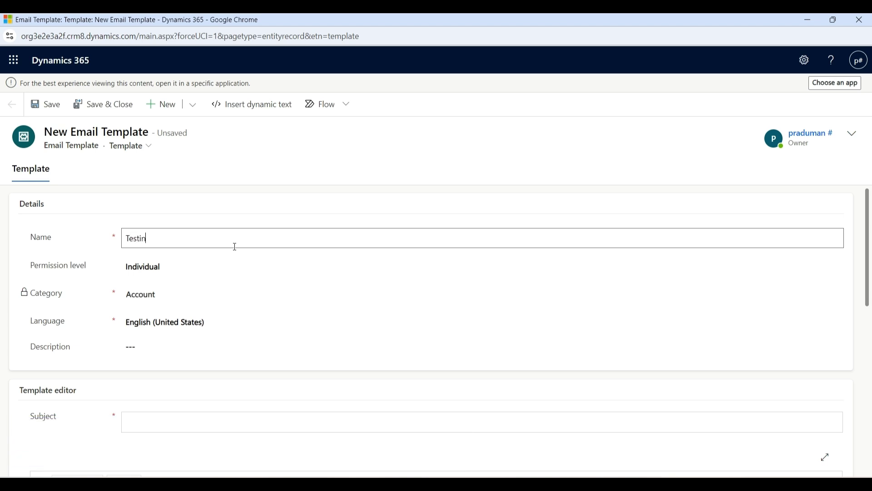
type("g Templat")
type("e")
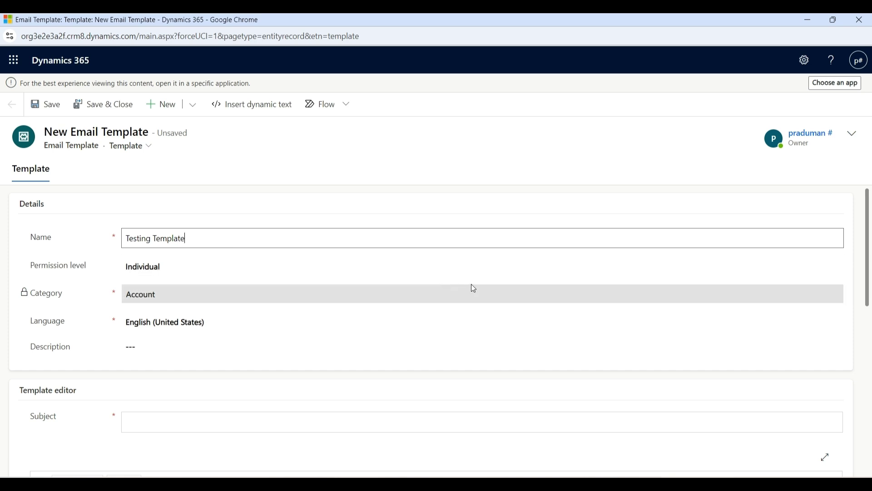
left_click(833, 271)
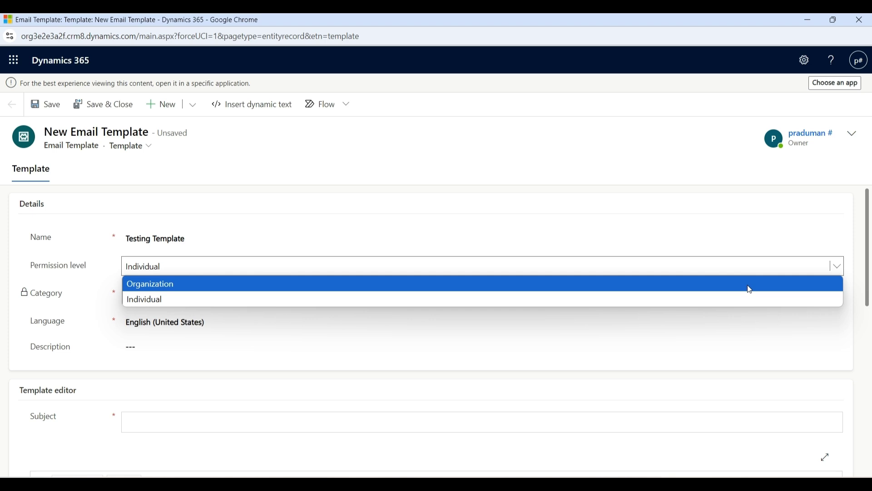
Step: Set the permission level to Organization and enter the subject 'Testing Account'
left_click(731, 288)
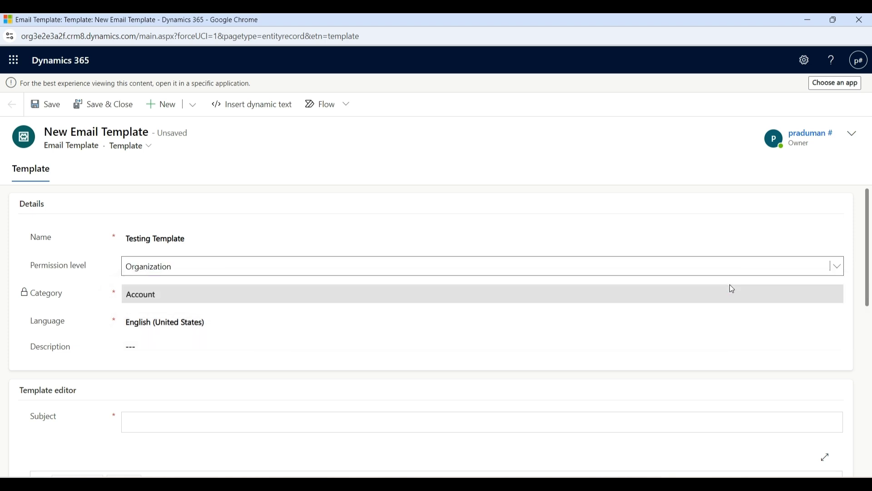
scroll(394, 357, "down", 1)
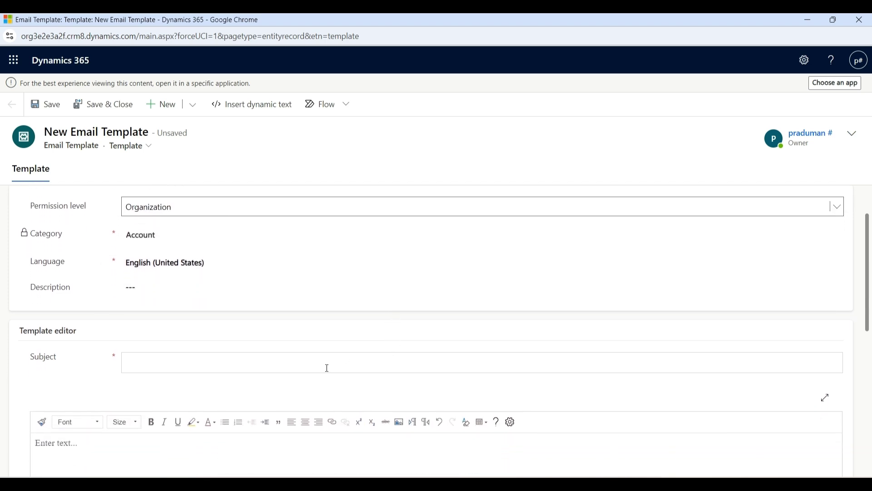
type("Test")
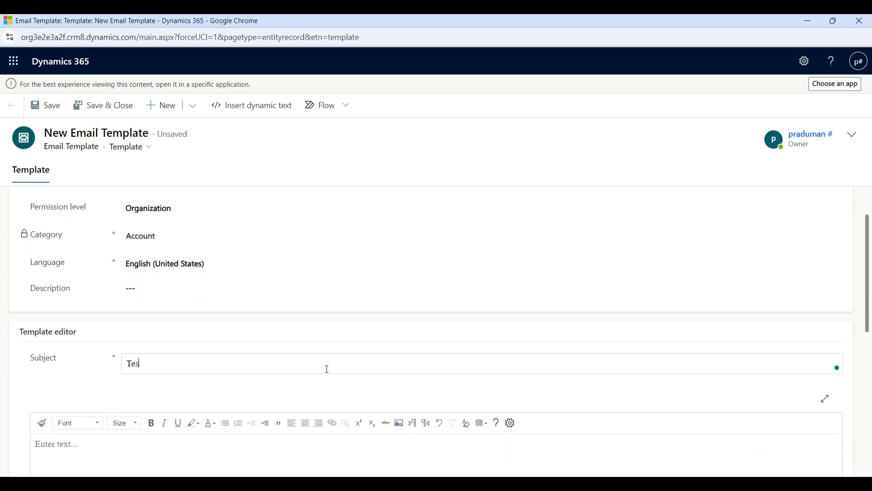
type("ing Account")
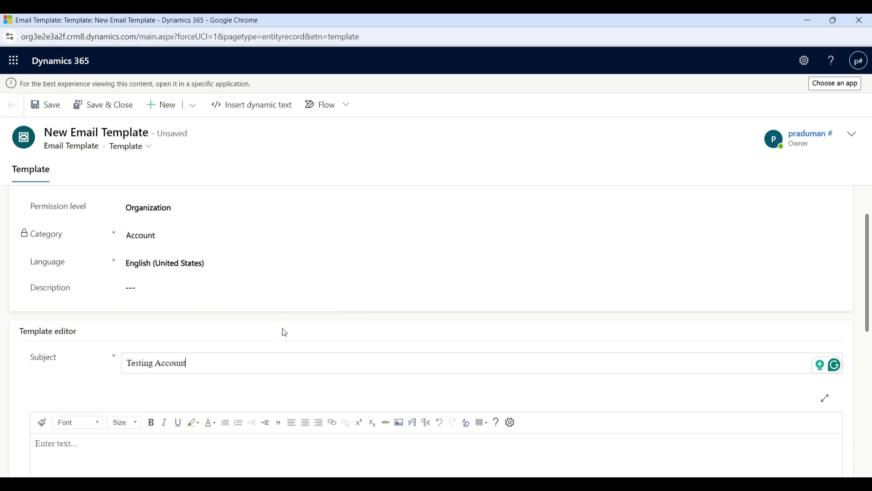
Step: Append the Account Name dynamic field (record type Account) to the subject
left_click(255, 108)
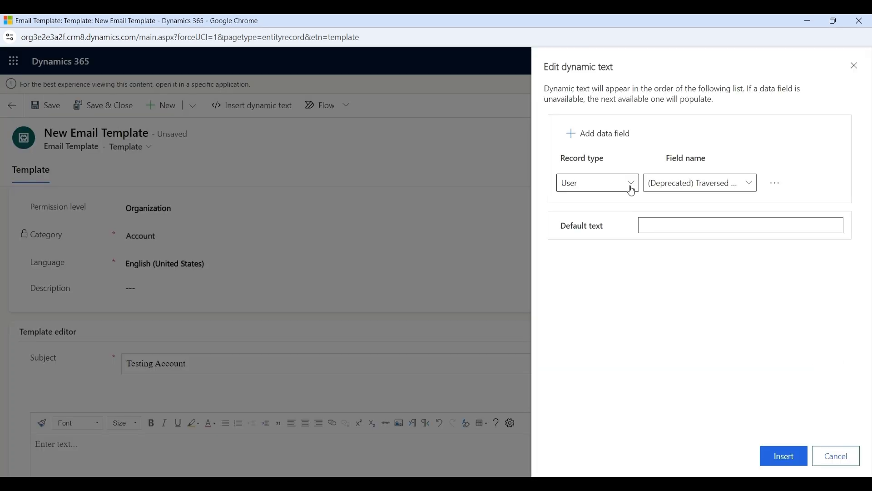
left_click(632, 190)
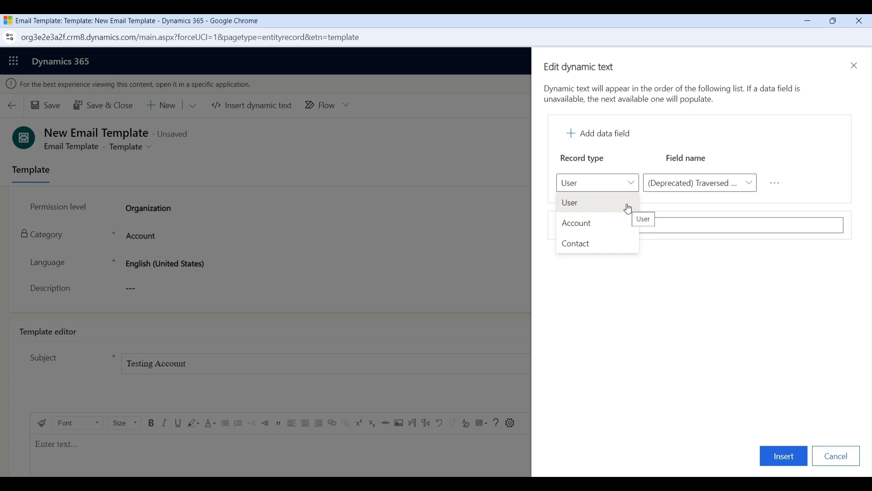
left_click(609, 228)
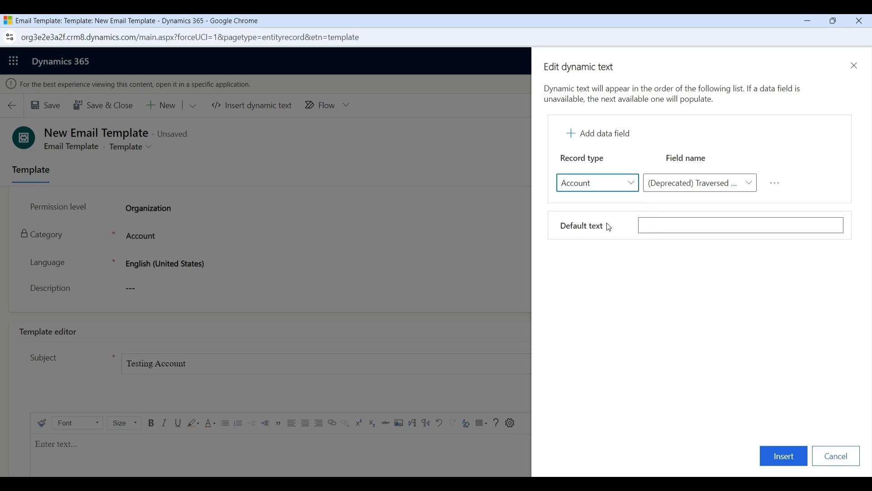
left_click(750, 185)
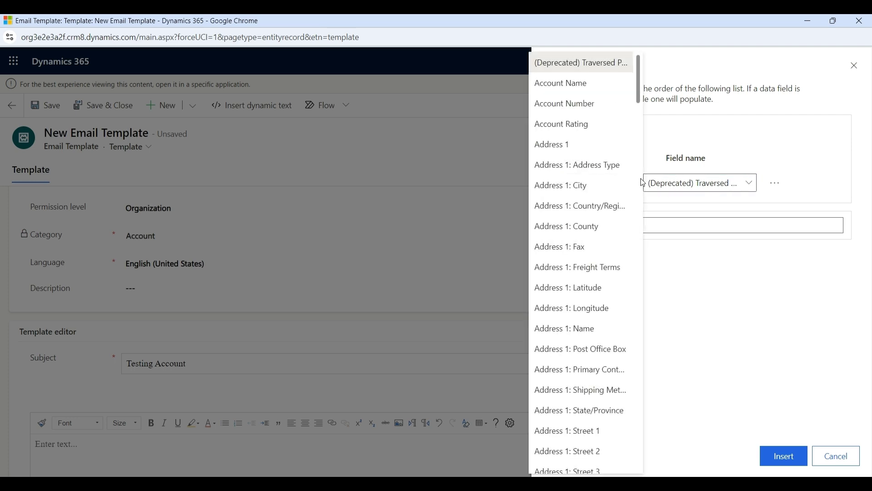
left_click(596, 95)
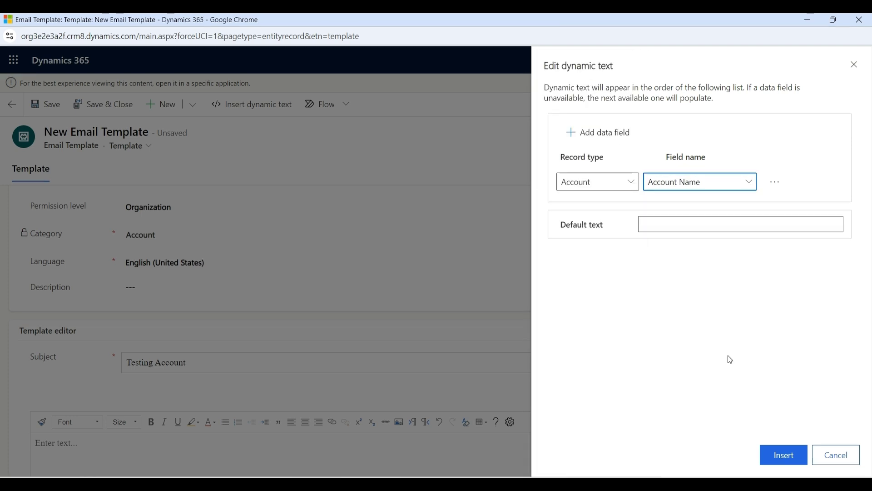
left_click(785, 456)
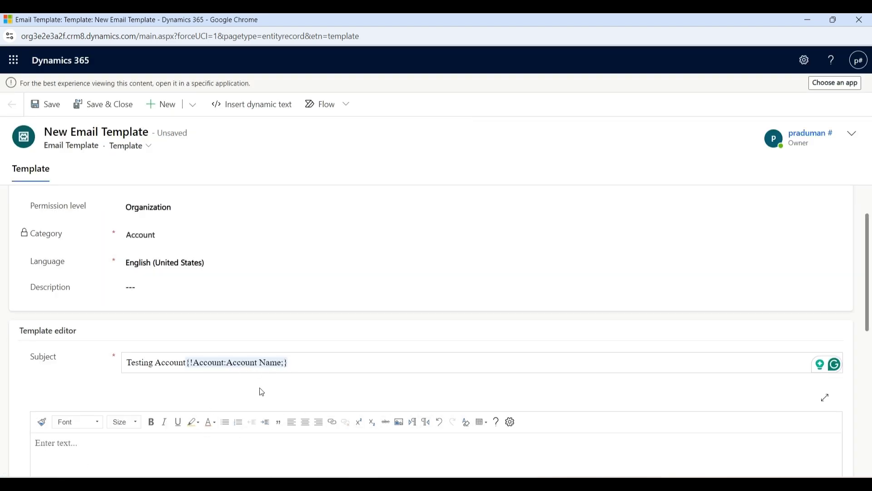
scroll(231, 340, "down", 2)
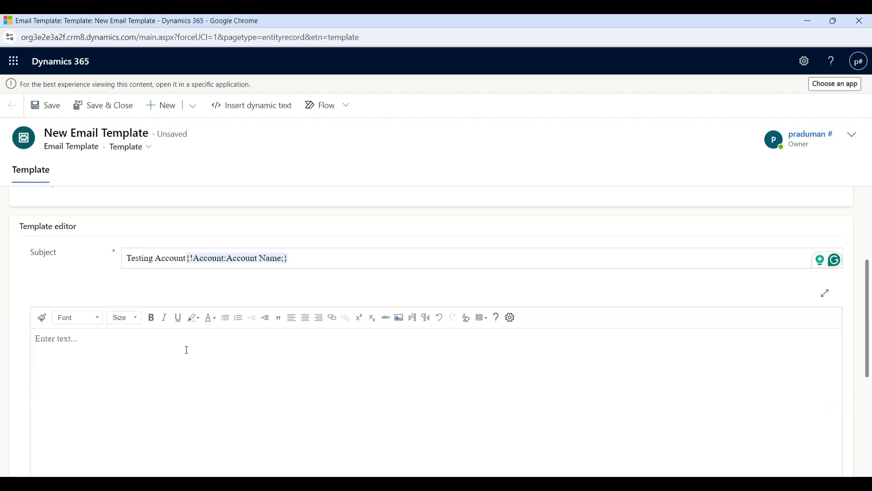
Step: Write 'Hello' in the body followed by the Account Name dynamic field
left_click(169, 344)
type("H")
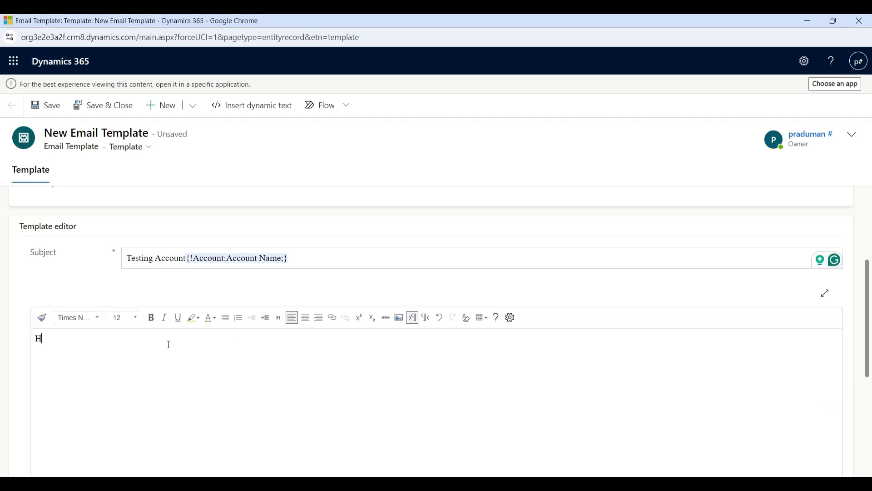
type("ello")
left_click(253, 107)
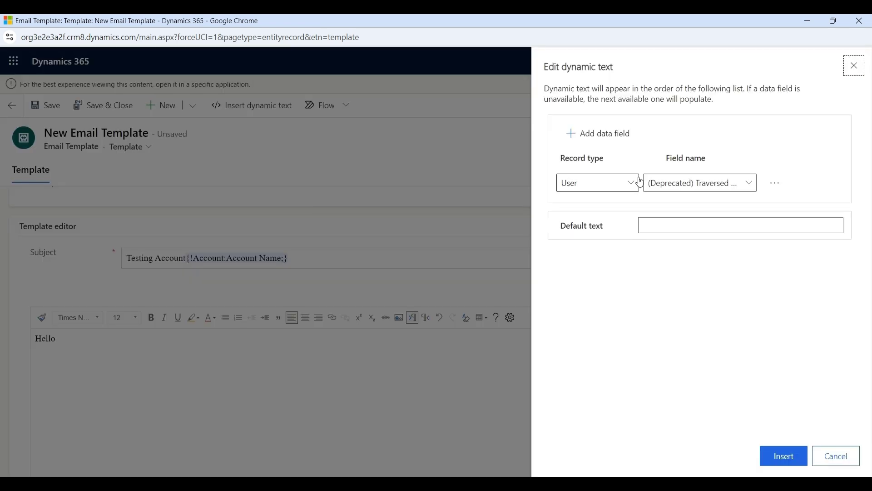
left_click(639, 185)
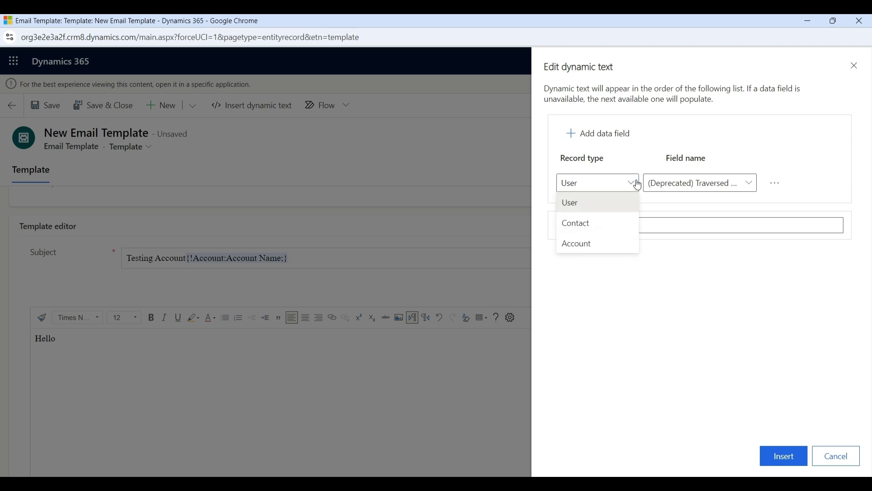
left_click(600, 245)
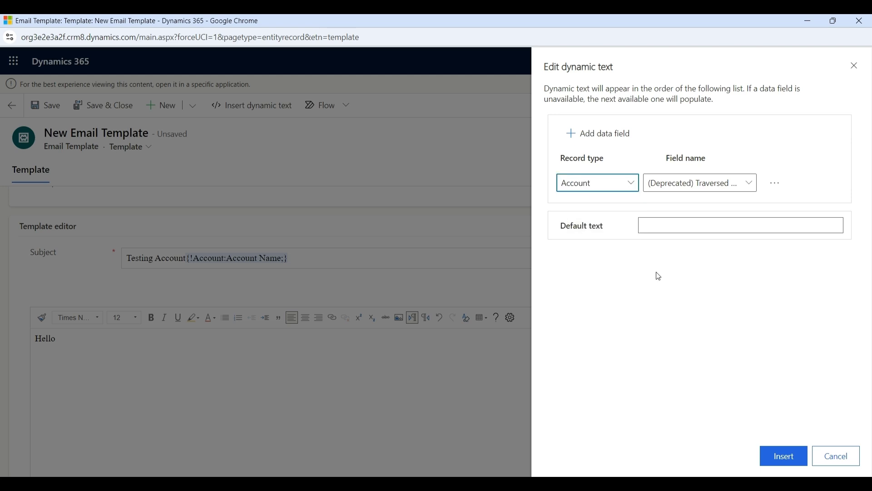
left_click(750, 184)
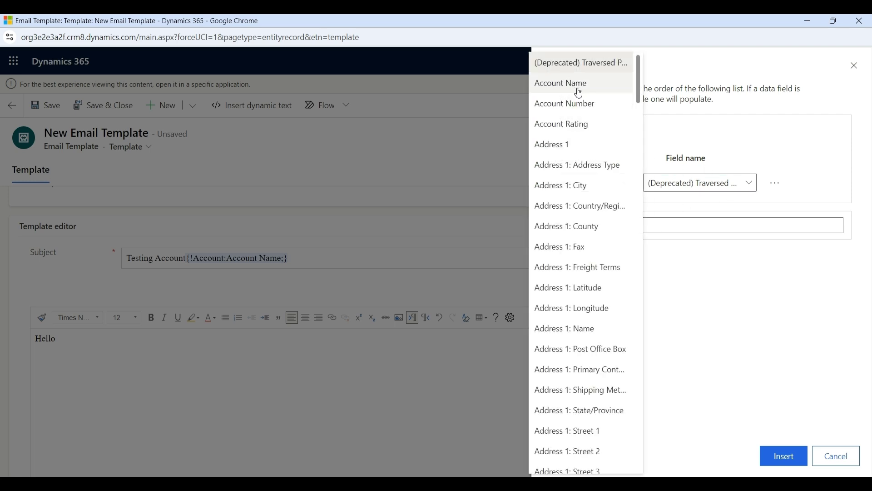
left_click(576, 85)
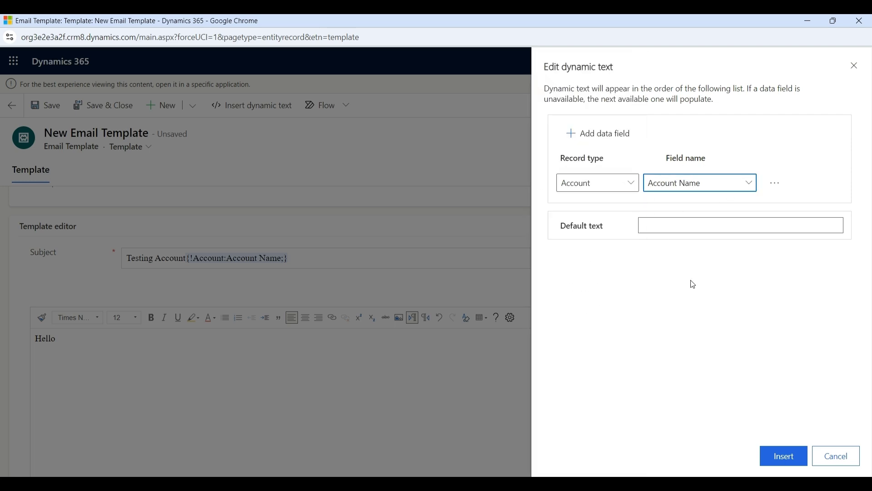
left_click(790, 458)
Step: Add a second body line reading 'Email'
left_click(165, 342)
key("Return")
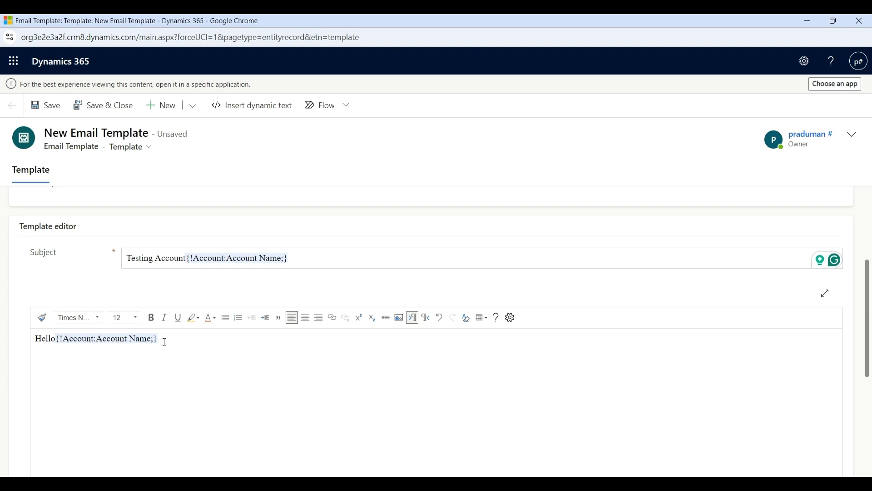
type("Email")
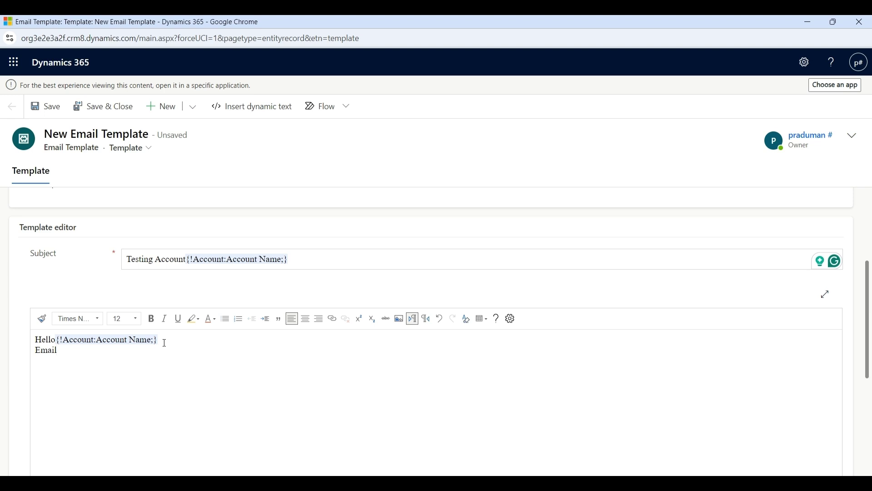
Step: Insert the Contact record's Email dynamic field after 'Email' and save Testing Template
left_click(253, 109)
left_click(632, 188)
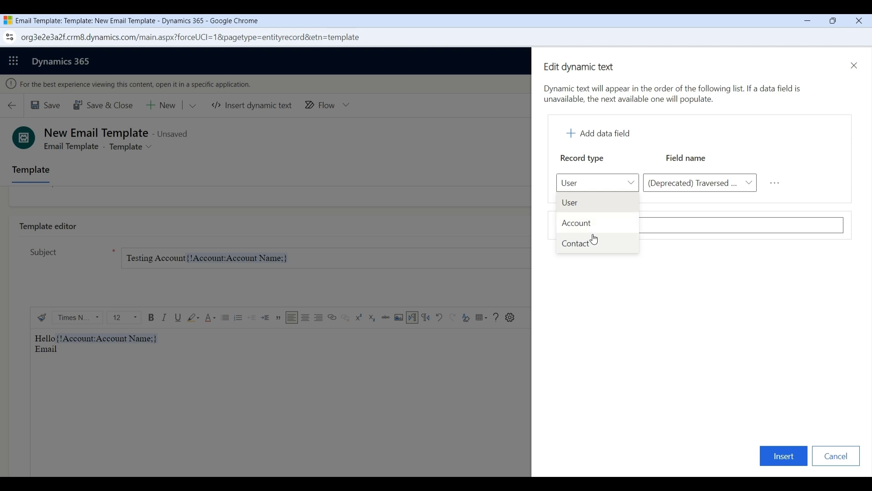
left_click(585, 243)
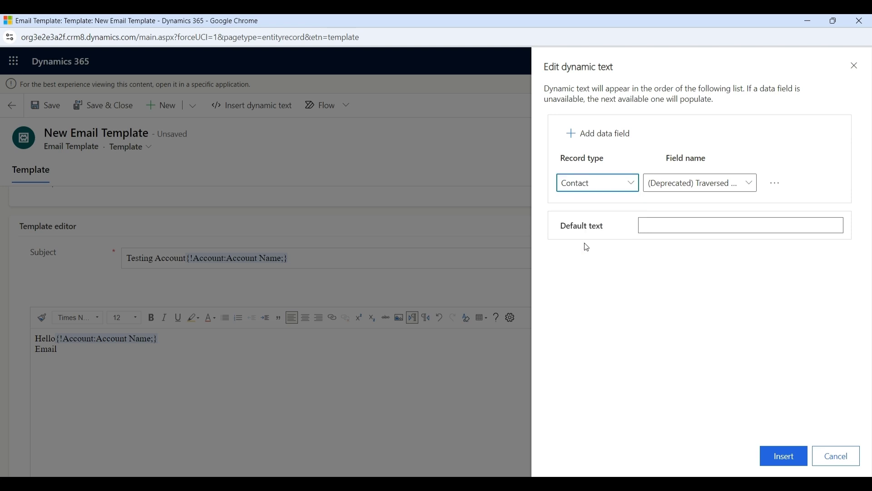
left_click(751, 188)
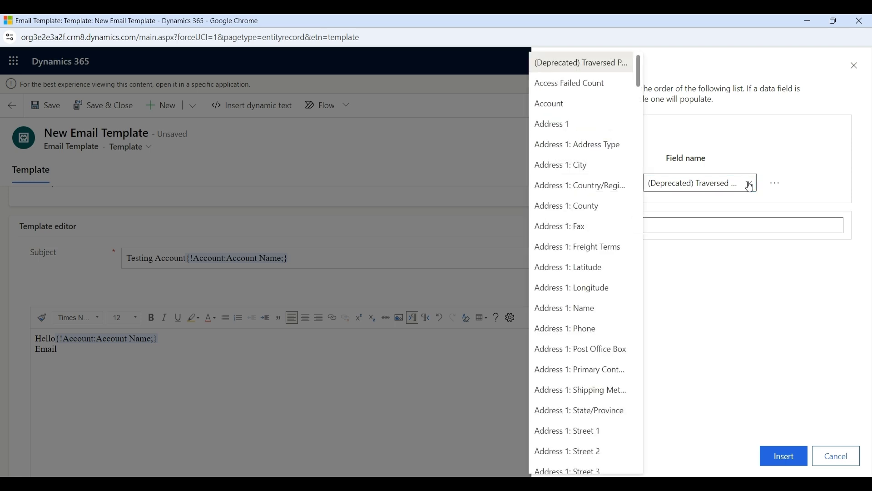
scroll(558, 252, "down", 20)
left_click(560, 251)
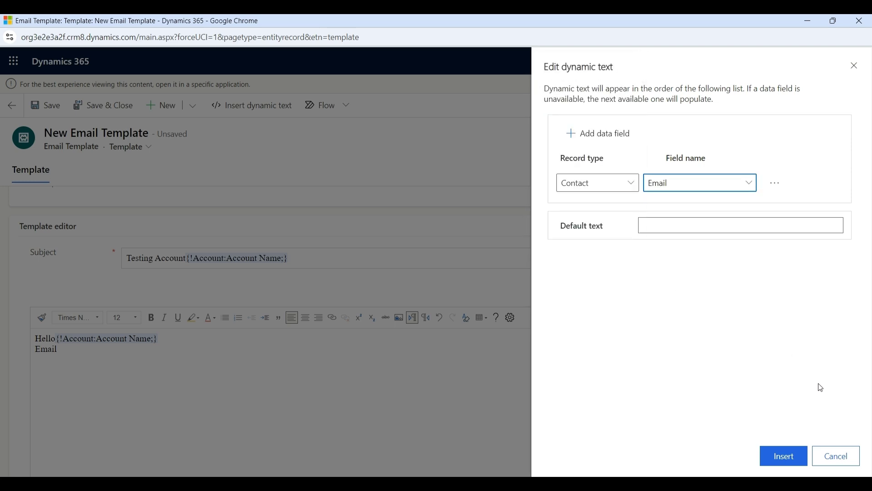
left_click(785, 460)
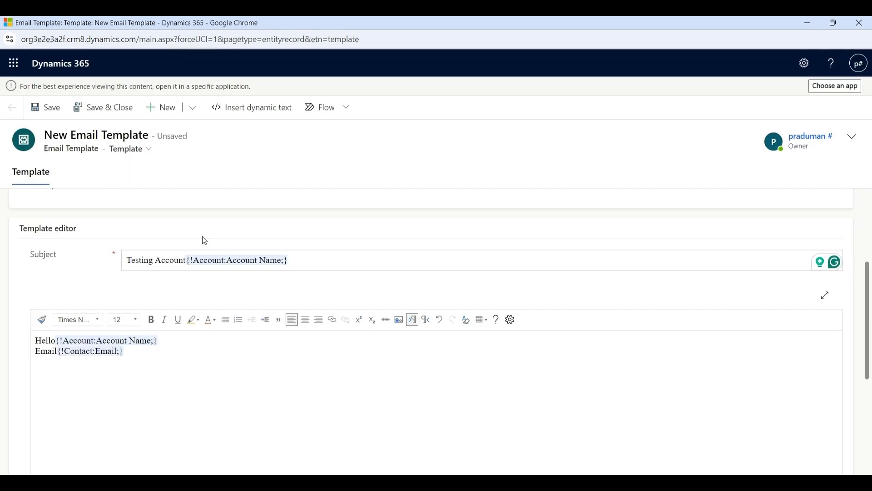
left_click(51, 108)
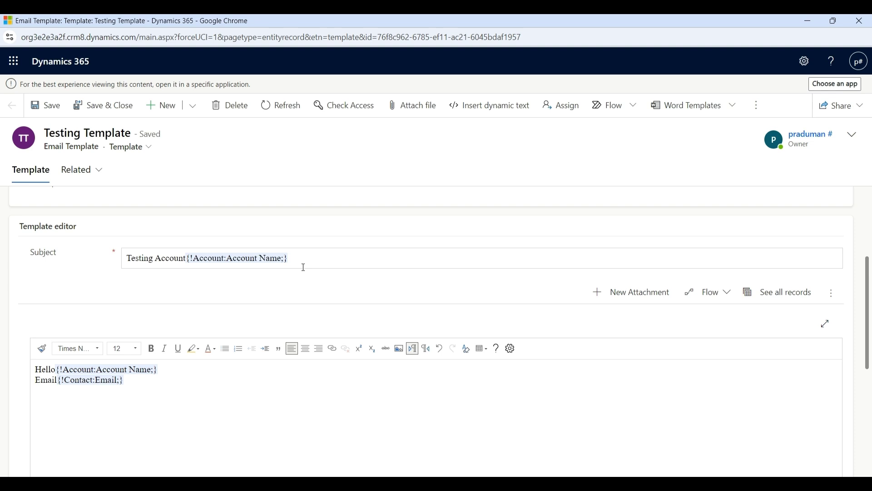
Step: Scroll up to review the saved Testing Template body
scroll(304, 268, "up", 4)
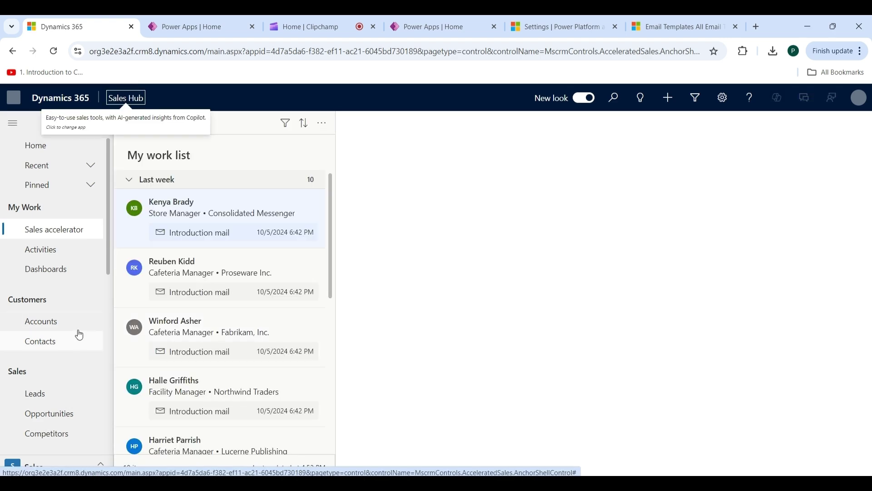
Step: From the A. Datum Corporation account's related Activities, create a new Email activity
left_click(58, 326)
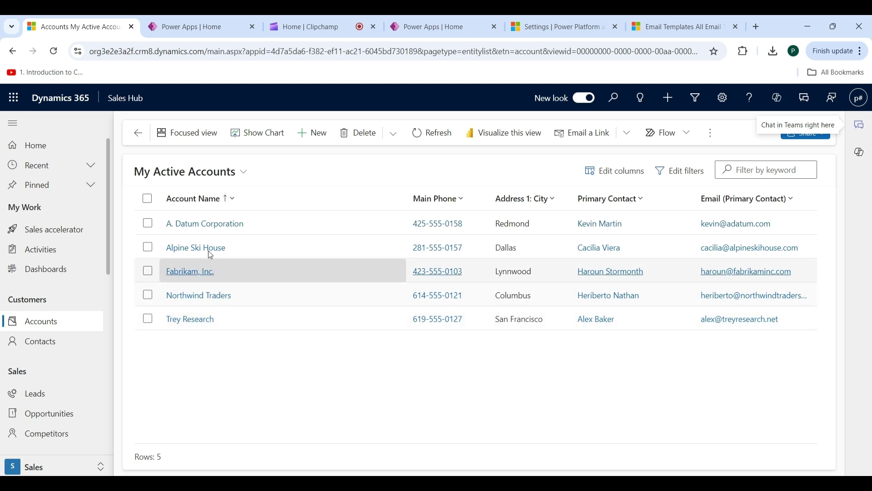
left_click(208, 232)
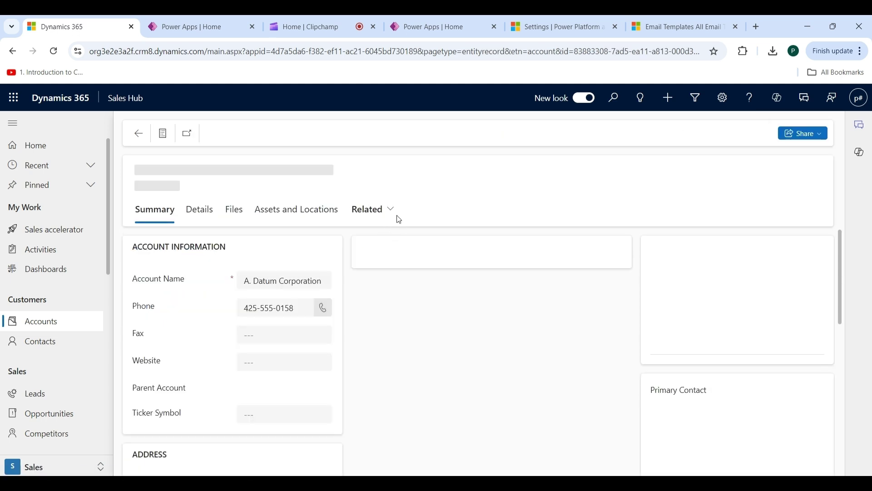
left_click(391, 212)
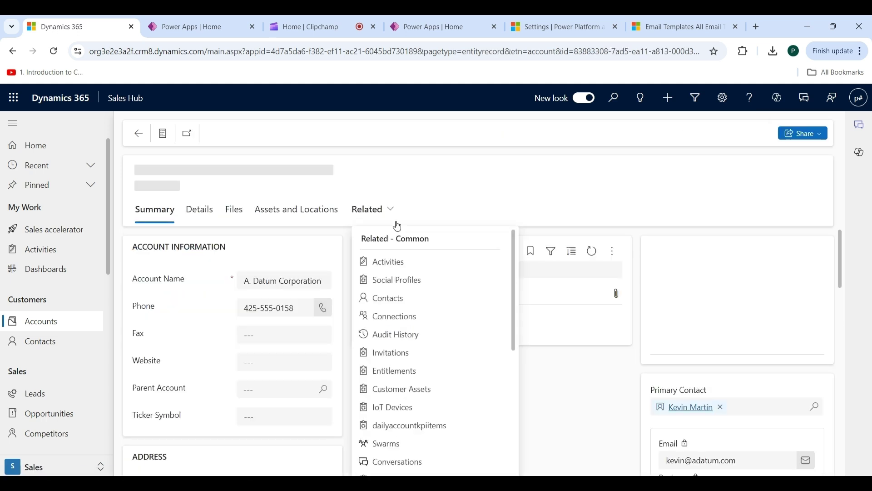
left_click(399, 267)
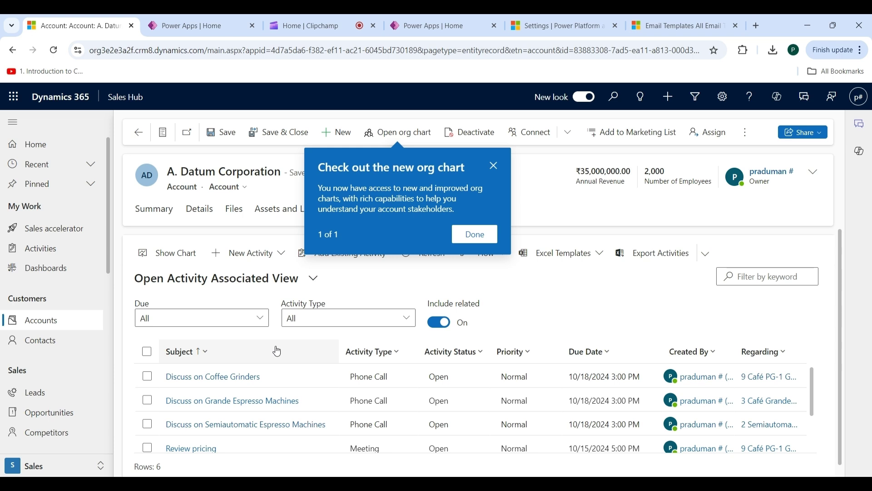
left_click(281, 257)
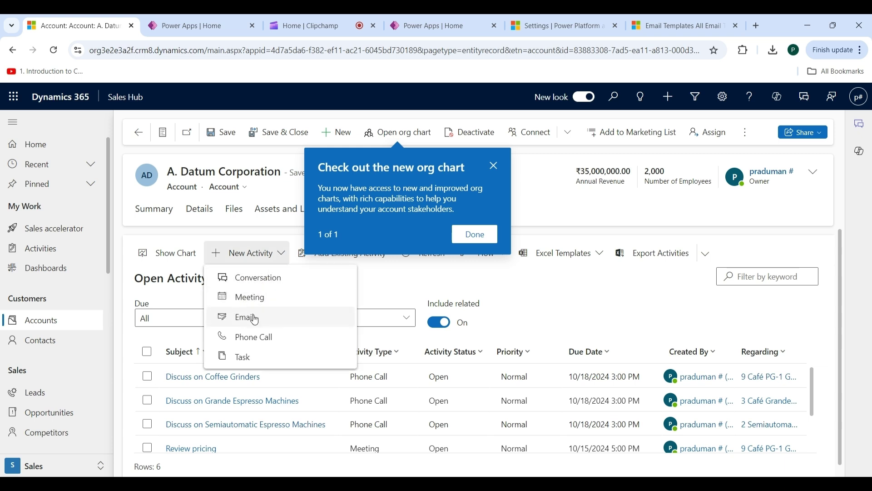
left_click(242, 323)
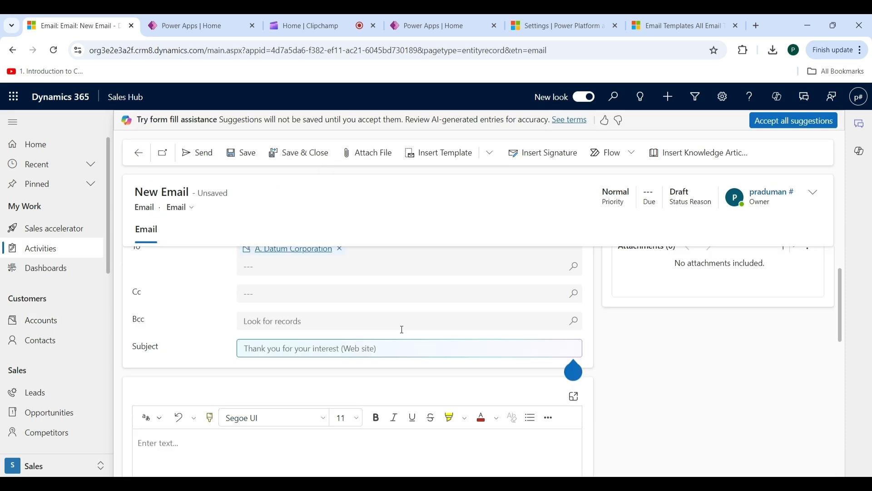
Step: Apply Testing Template to the email, filling subject and body with A. Datum Corporation details
left_click(443, 157)
left_click(321, 306)
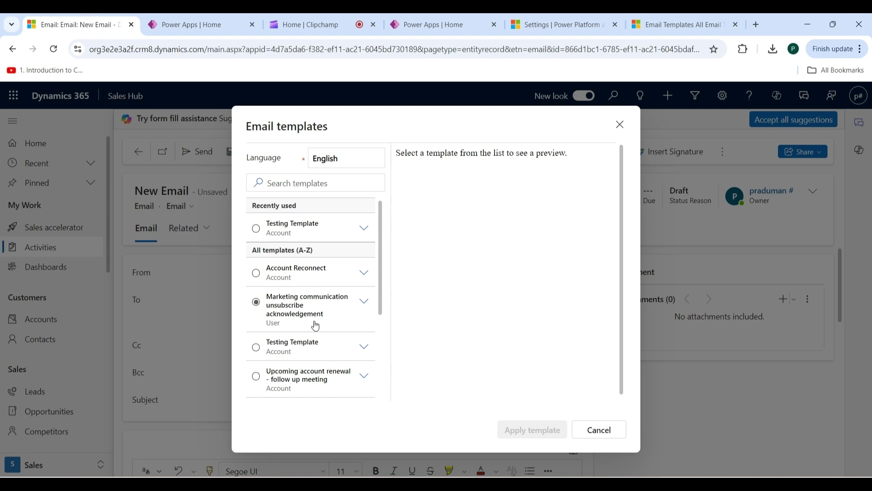
left_click(268, 351)
left_click(257, 348)
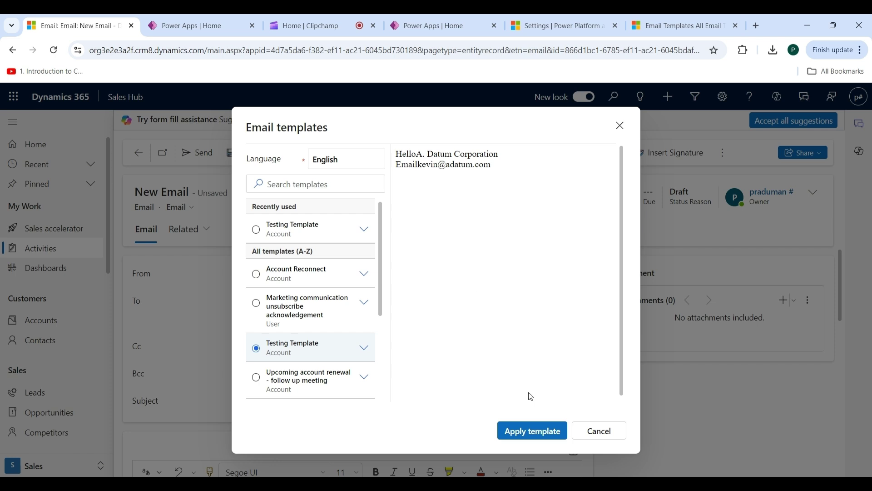
left_click(540, 436)
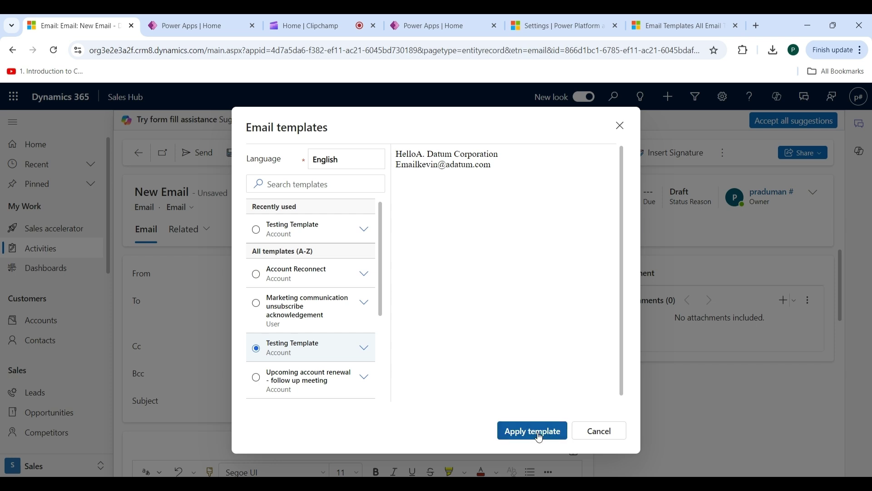
scroll(381, 367, "down", 2)
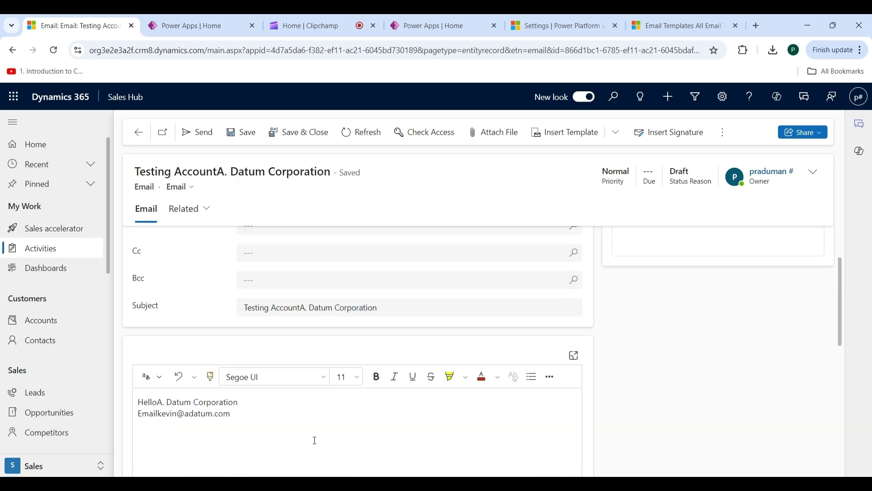